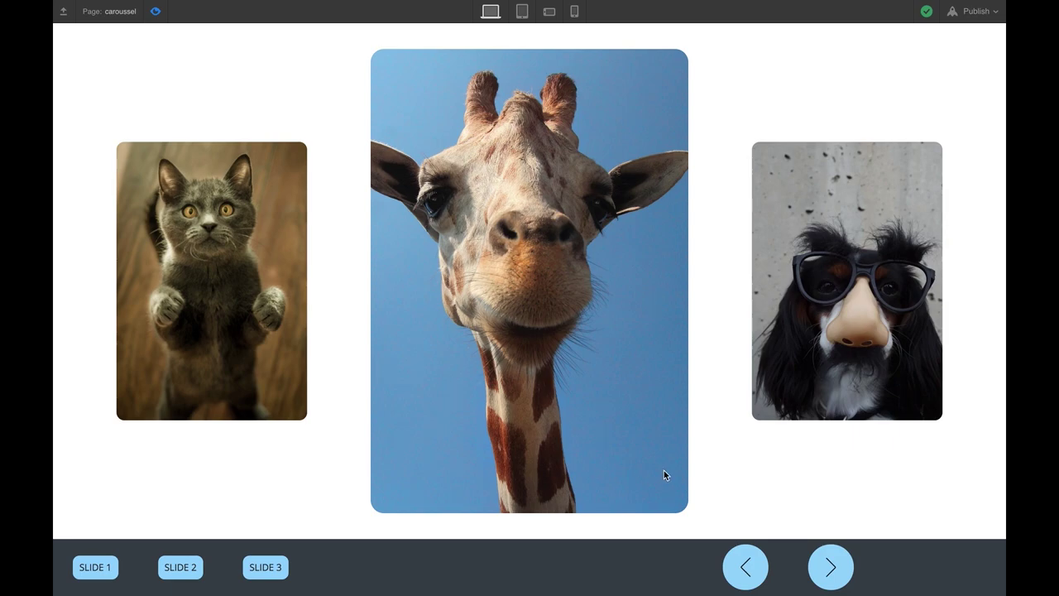
# Advance the carousel forward several times to confirm the three animals loop.
pyautogui.click(831, 568)
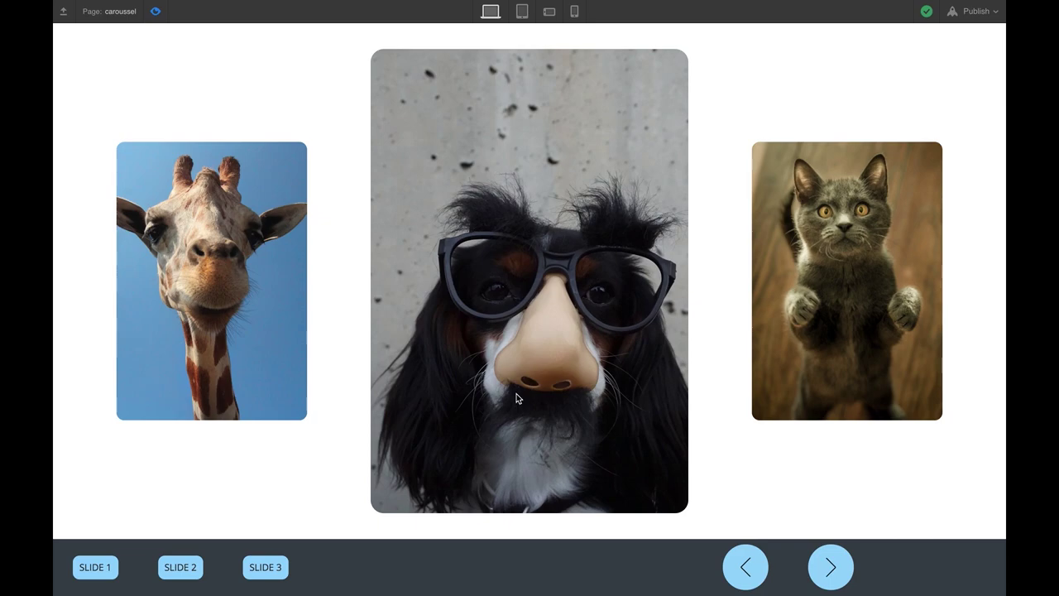
pyautogui.click(823, 566)
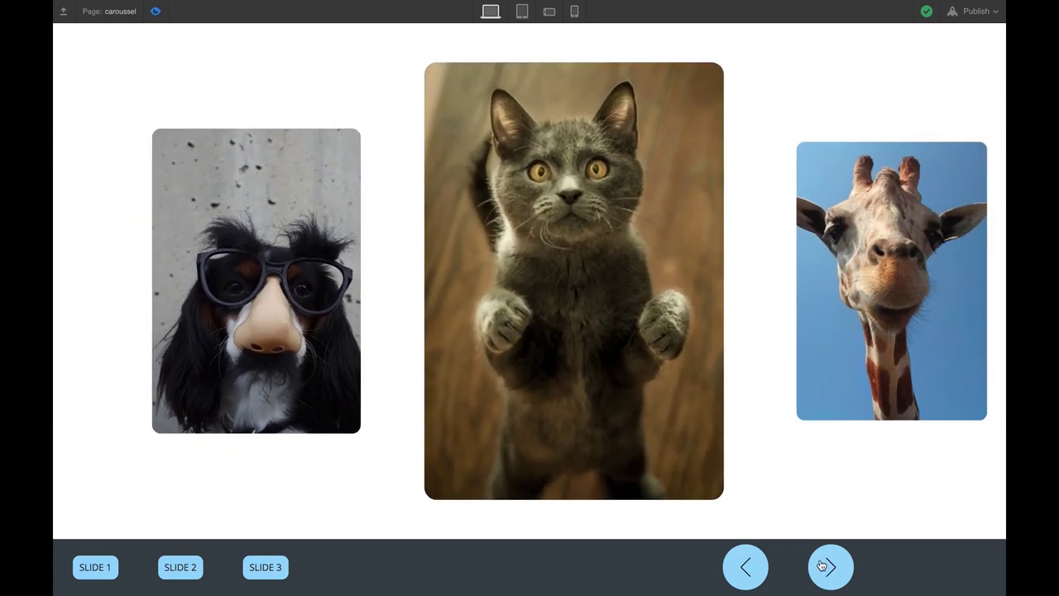
pyautogui.click(822, 566)
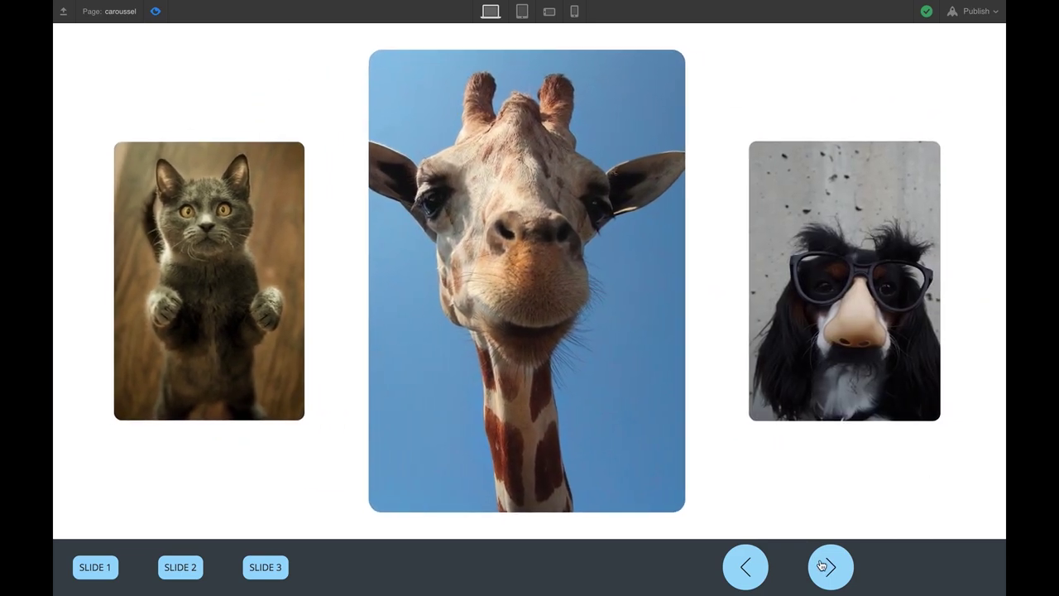
pyautogui.click(823, 566)
pyautogui.click(824, 566)
pyautogui.click(824, 567)
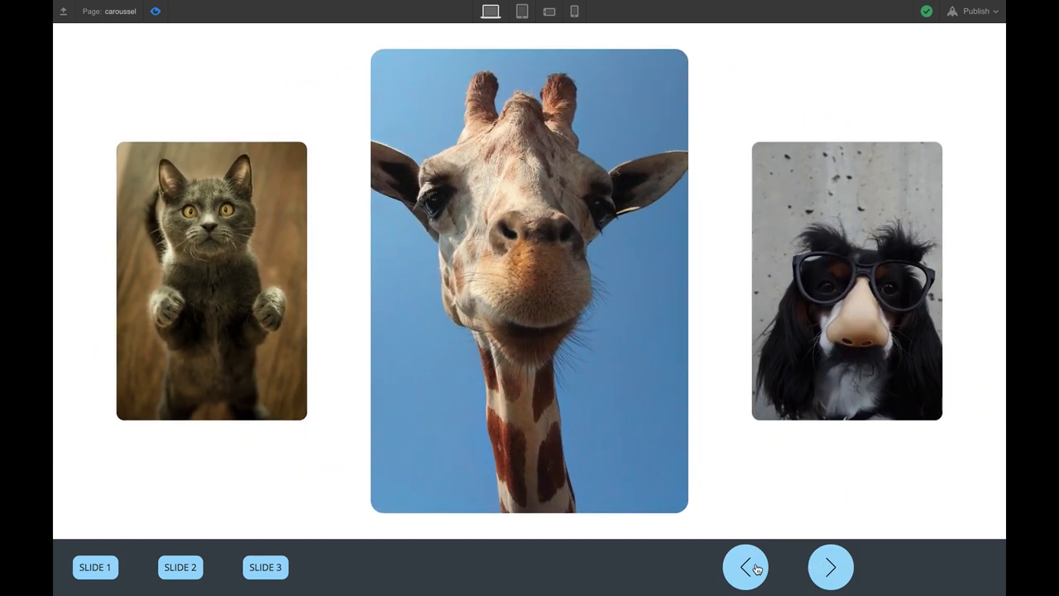
# Step the carousel backward through the loop, then leave preview mode.
pyautogui.click(755, 568)
pyautogui.click(755, 569)
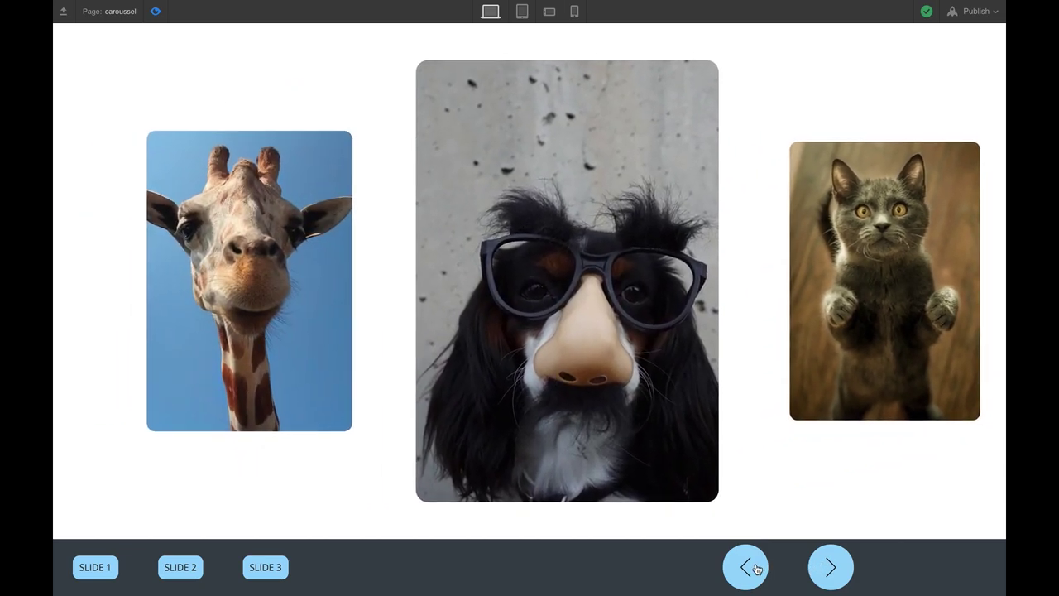
pyautogui.click(755, 568)
pyautogui.click(760, 567)
pyautogui.click(830, 567)
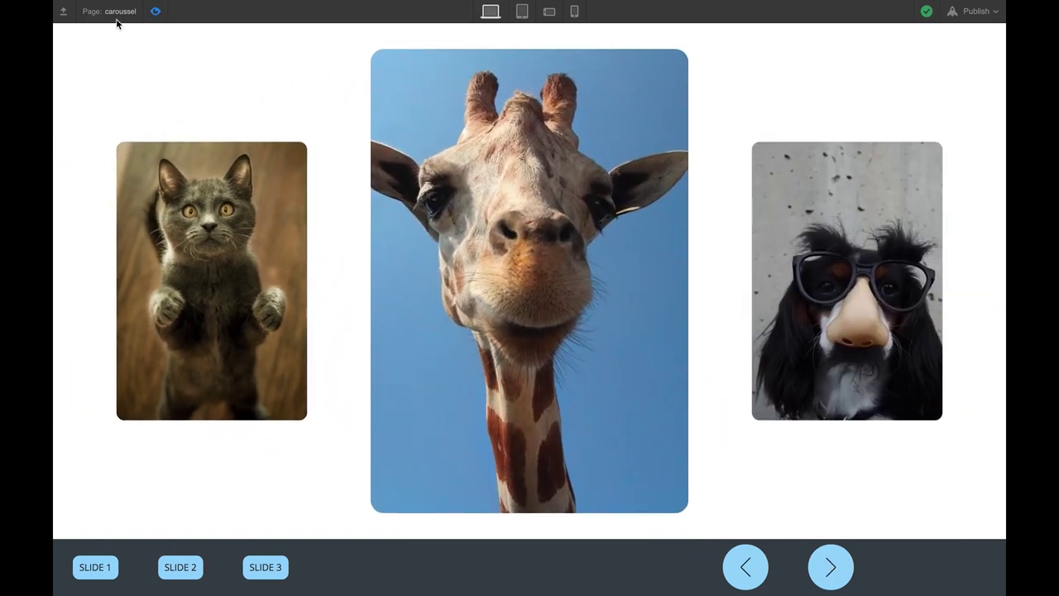
pyautogui.click(154, 11)
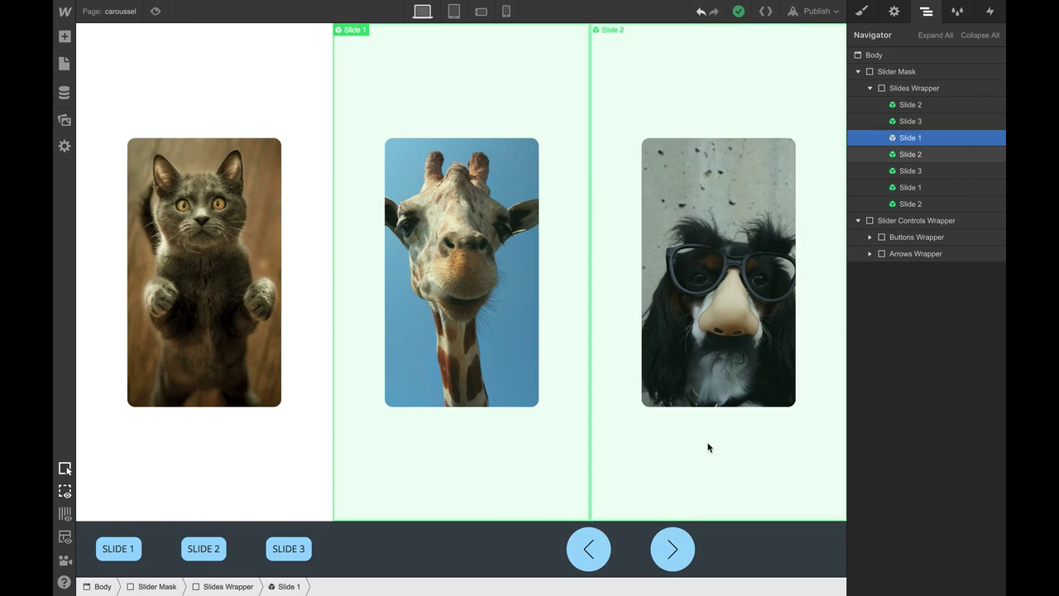
# Edit the Slide 1 symbol and show its slide element's 33.333% width styling.
pyautogui.doubleClick(483, 478)
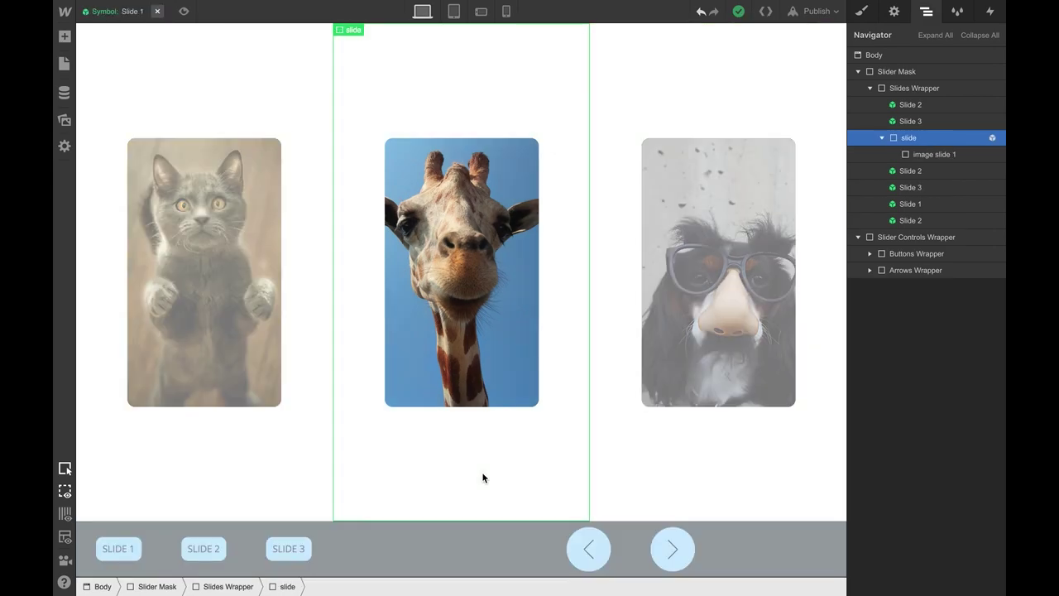
pyautogui.click(861, 11)
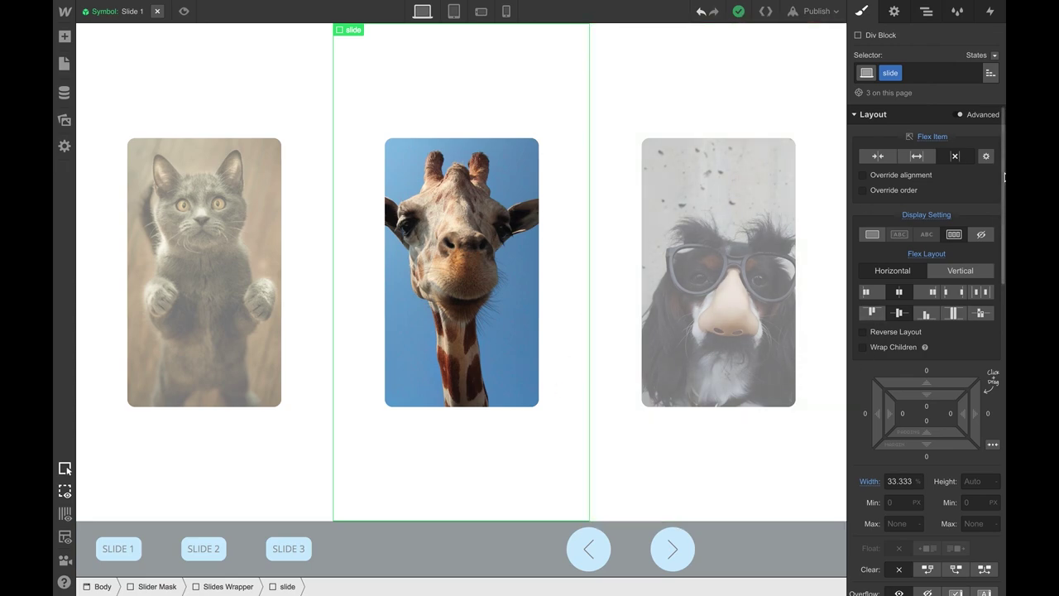
# Exit the symbol, select Slides Wrapper, and scroll its Style panel to Transforms.
pyautogui.press('z')
pyautogui.click(934, 88)
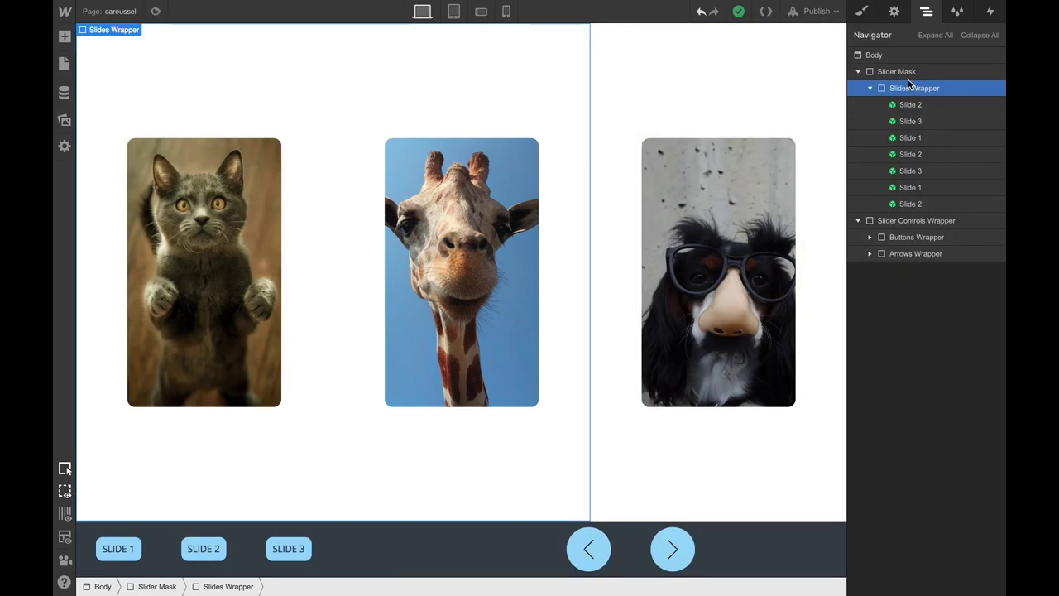
pyautogui.click(861, 11)
pyautogui.scroll(-5, 917, 335)
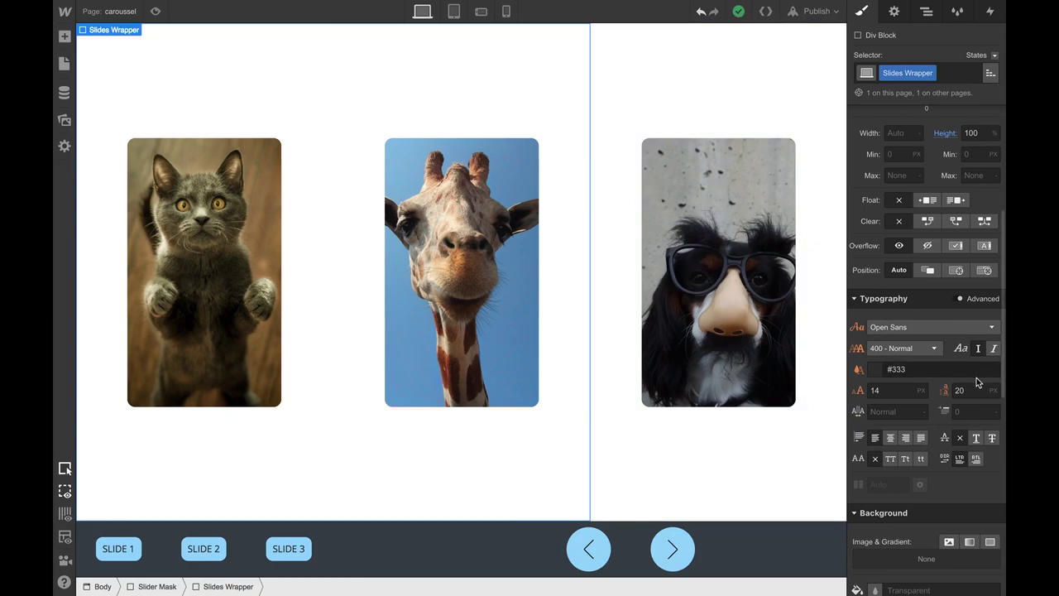
pyautogui.scroll(-5, 976, 377)
pyautogui.scroll(-5, 946, 490)
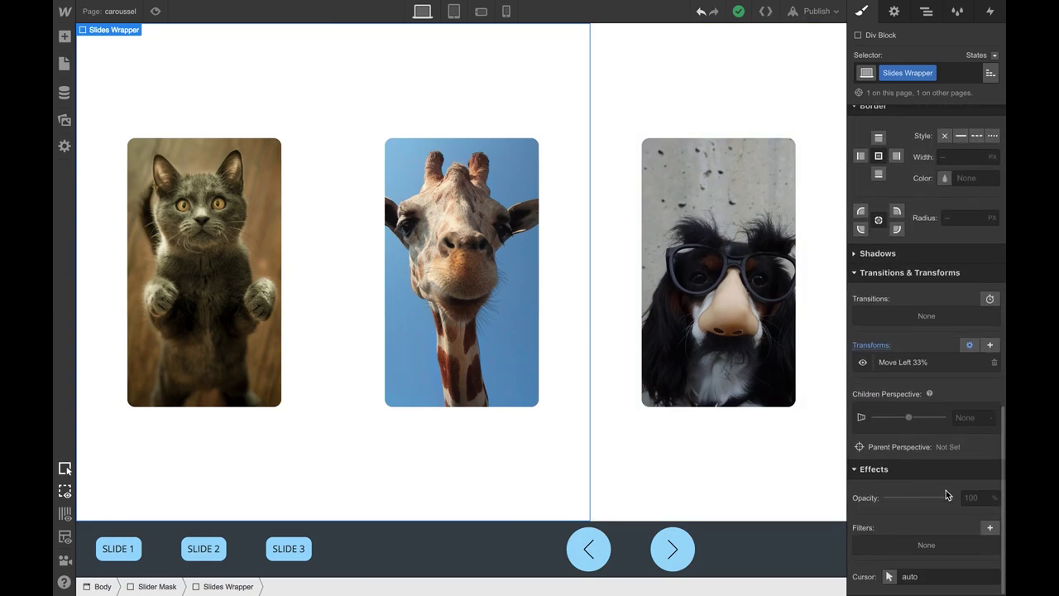
# Change the Move Left 33% transform's X value to -33.3333%.
pyautogui.click(940, 364)
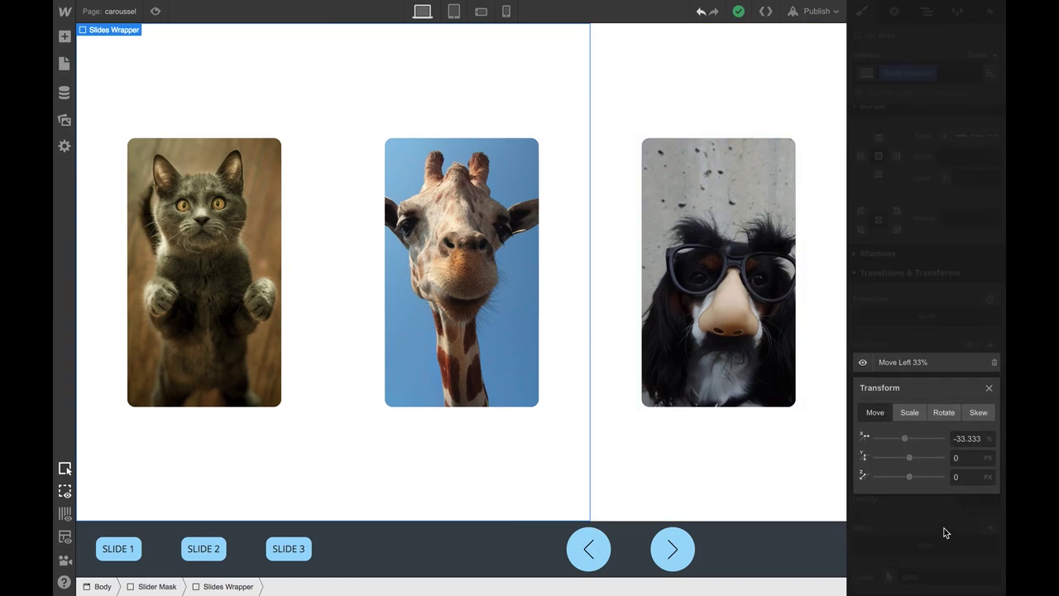
pyautogui.moveTo(904, 438)
pyautogui.mouseDown()
pyautogui.moveTo(914, 436)
pyautogui.moveTo(888, 447)
pyautogui.moveTo(904, 437)
pyautogui.mouseUp()
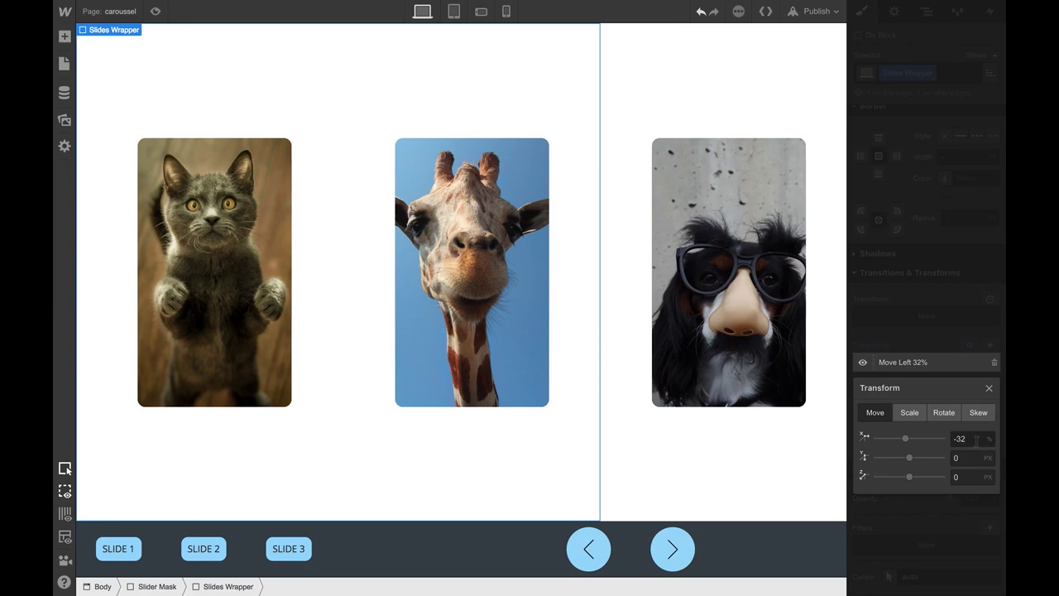
pyautogui.press('Tab')
pyautogui.write('-')
pyautogui.write('33.33')
pyautogui.write('33')
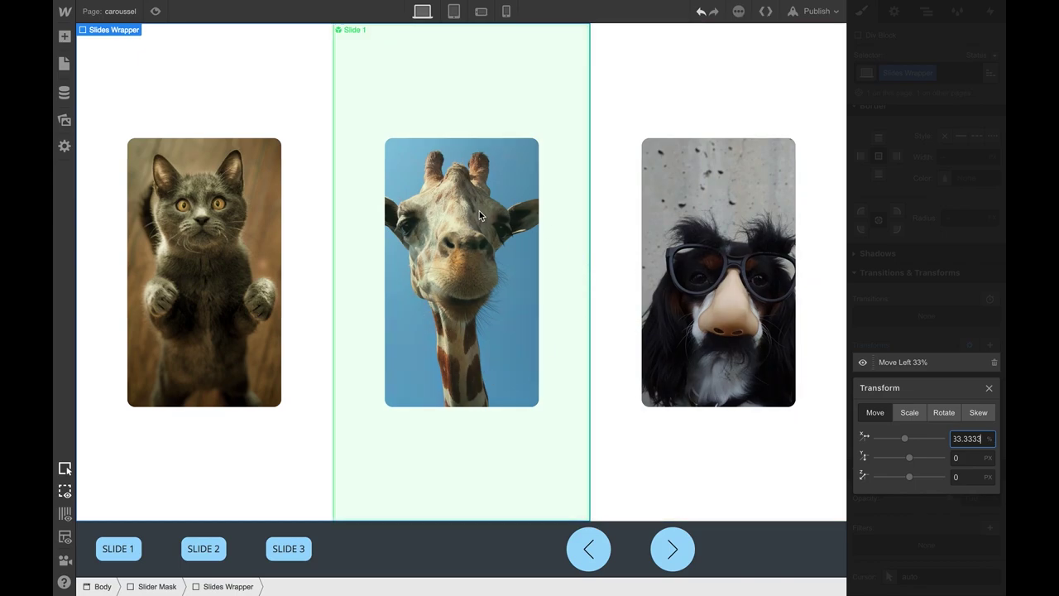
# Close the transform editor and open the crsl to slide 1 timed actions.
pyautogui.click(890, 302)
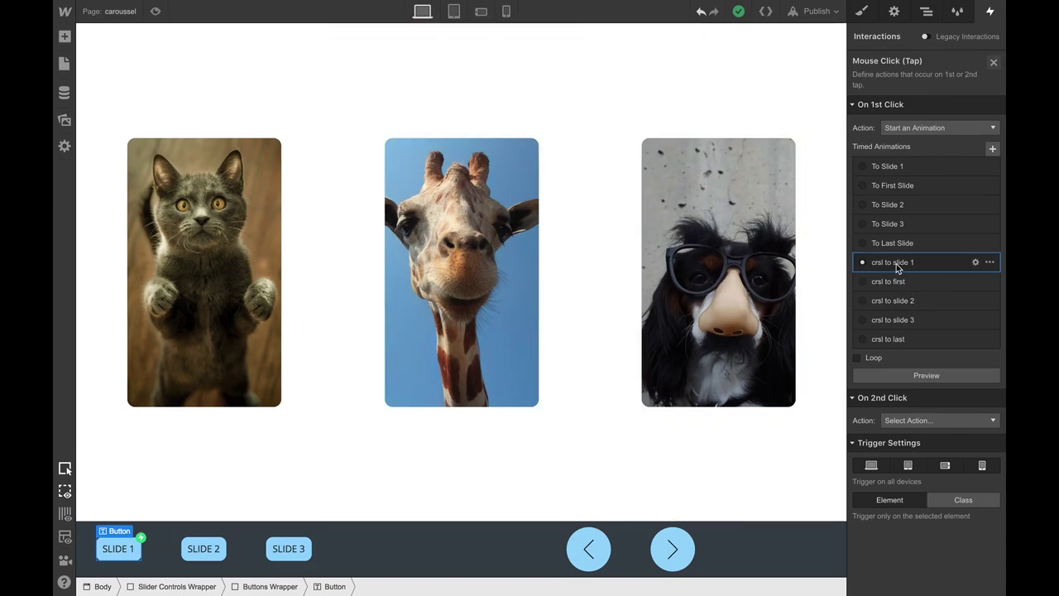
pyautogui.click(975, 262)
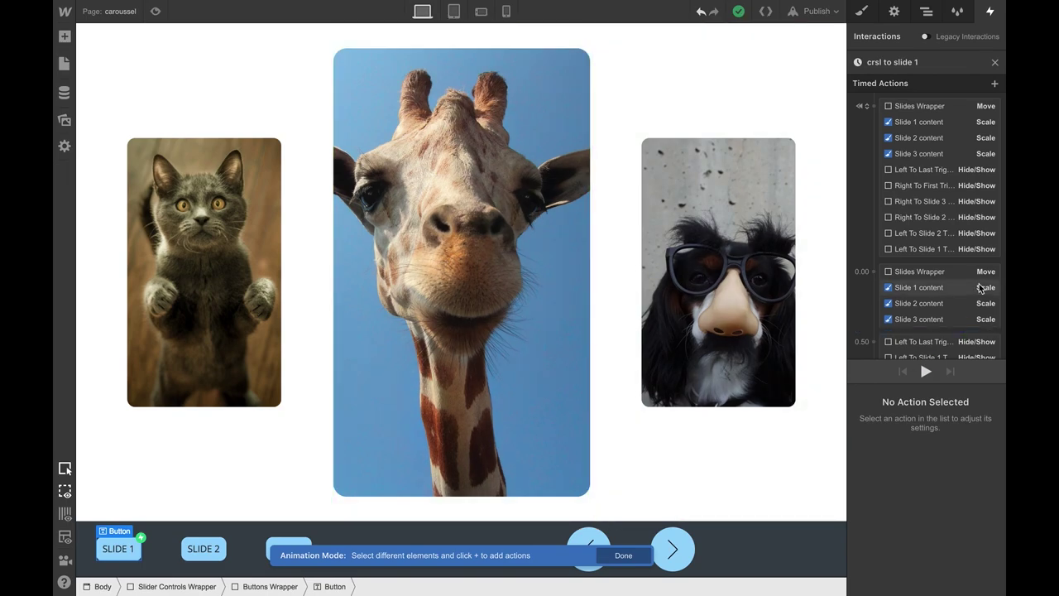
pyautogui.click(922, 273)
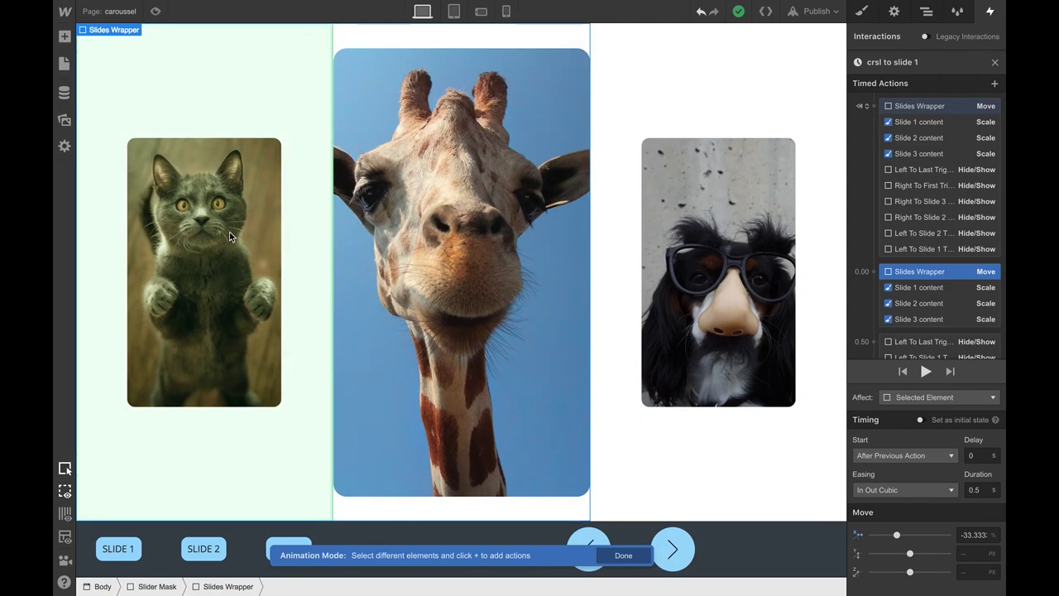
pyautogui.press('Escape')
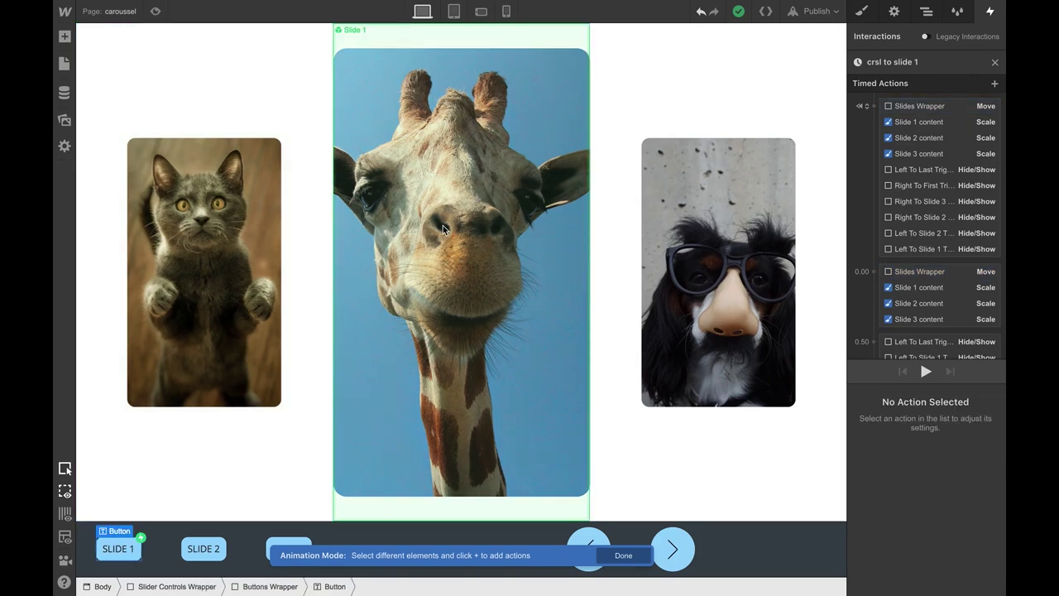
# Review the Slide content Scale and Slides Wrapper Move actions, then close crsl to slide 1.
pyautogui.click(930, 288)
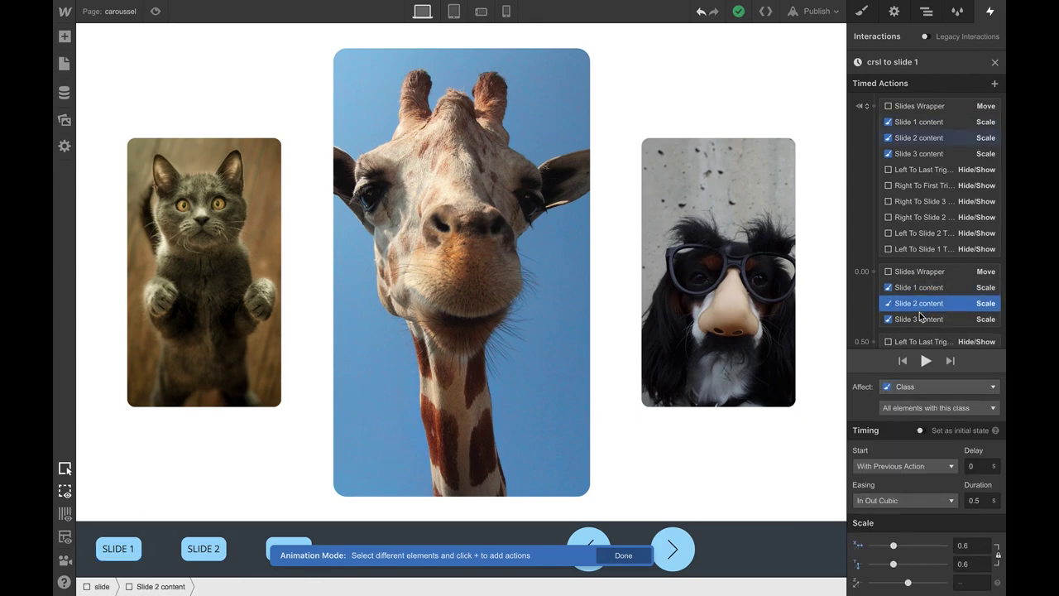
pyautogui.click(920, 320)
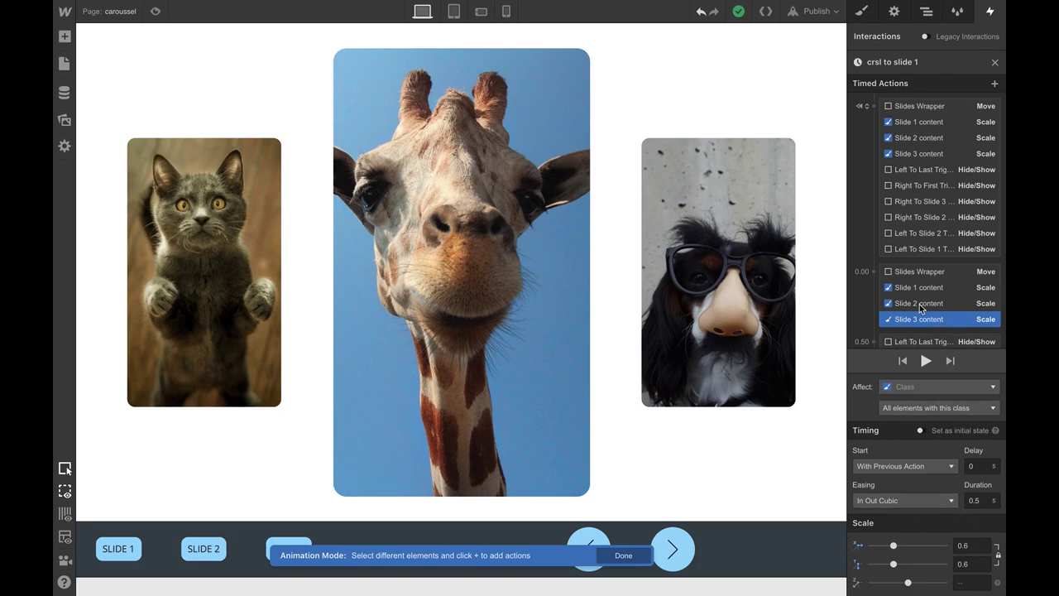
pyautogui.click(931, 274)
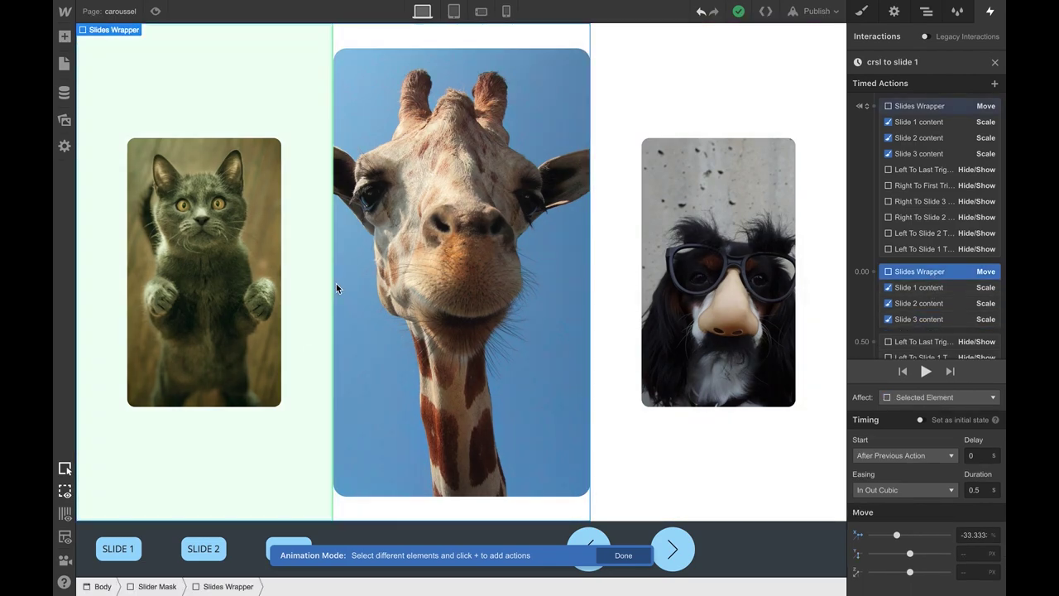
pyautogui.press('Escape')
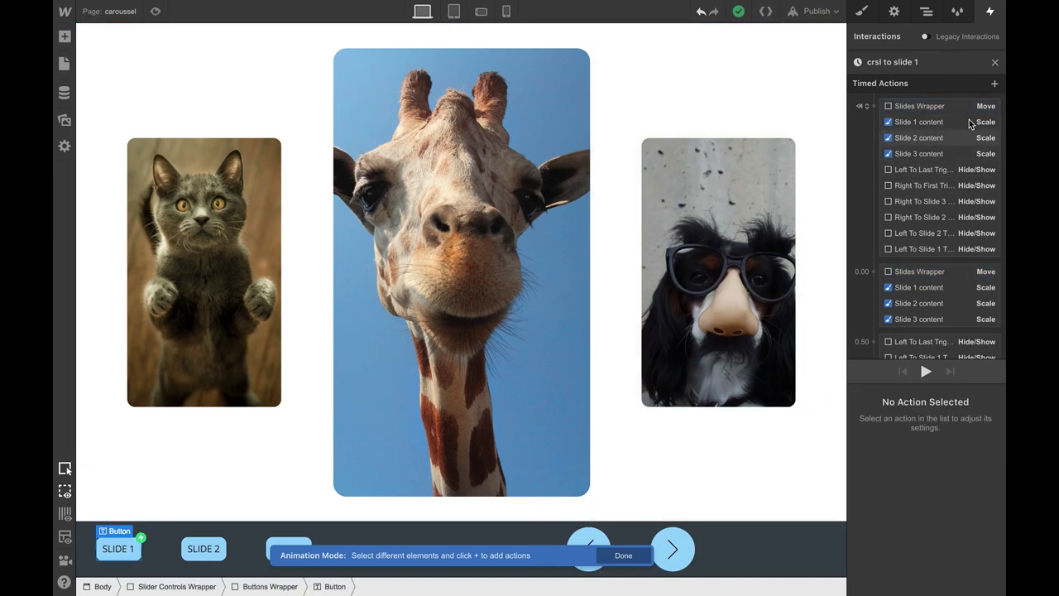
pyautogui.click(994, 63)
# Open crsl to slide 2 and preview its wrapper Move and three Slide content Scale actions.
pyautogui.click(975, 302)
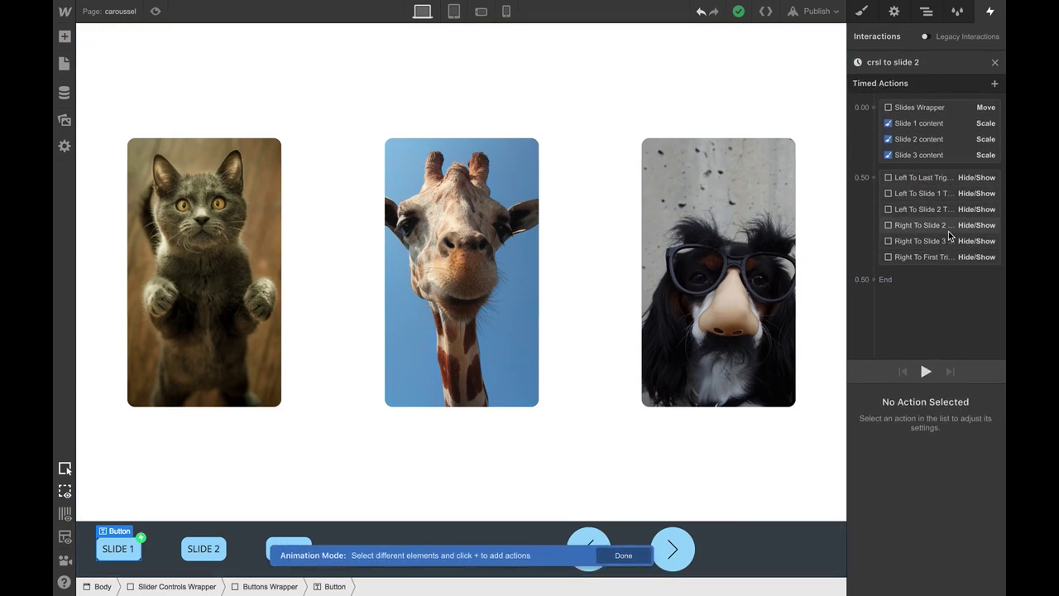
pyautogui.click(940, 106)
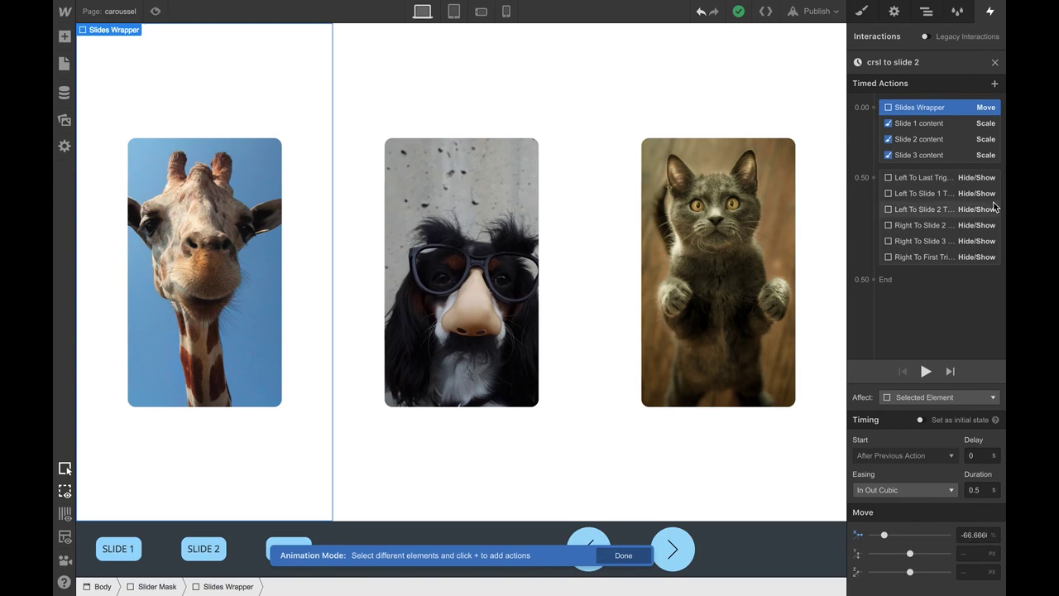
pyautogui.click(941, 124)
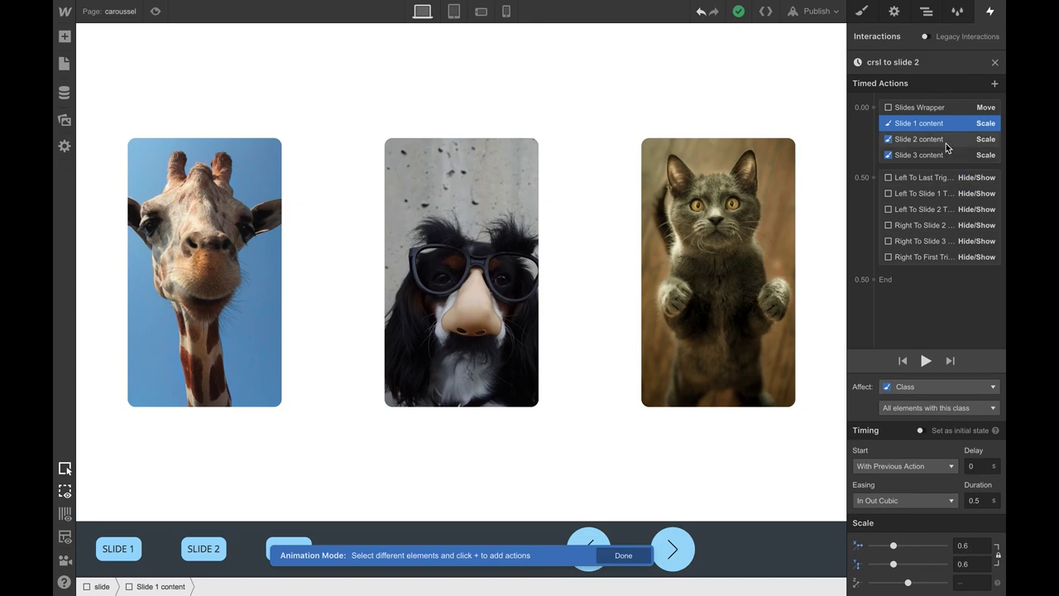
pyautogui.click(946, 143)
pyautogui.click(945, 157)
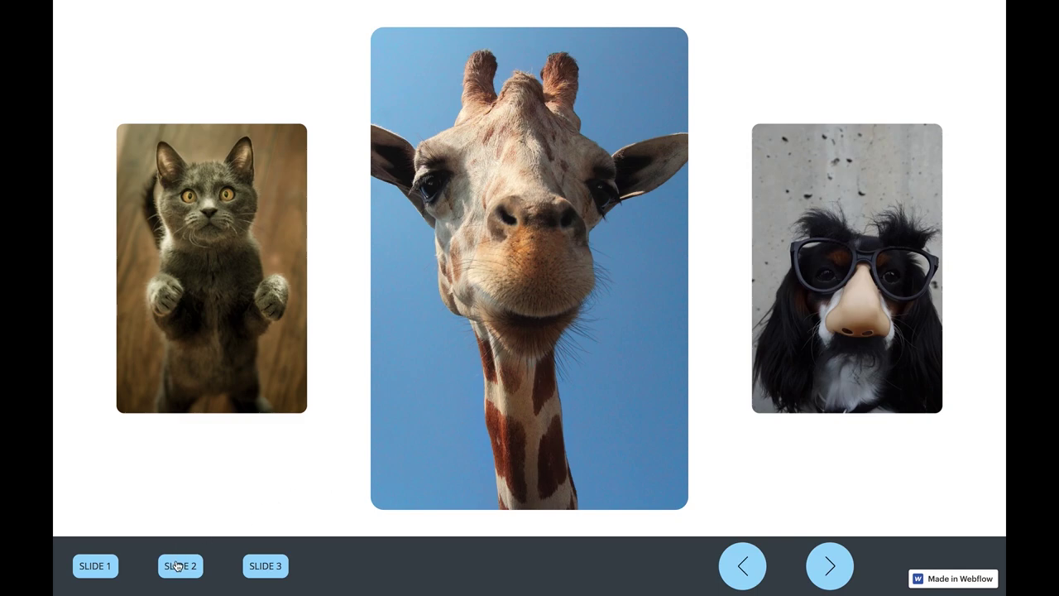
# Cycle cat, dog and giraffe through the centre using the SLIDE buttons and next arrow.
pyautogui.click(264, 565)
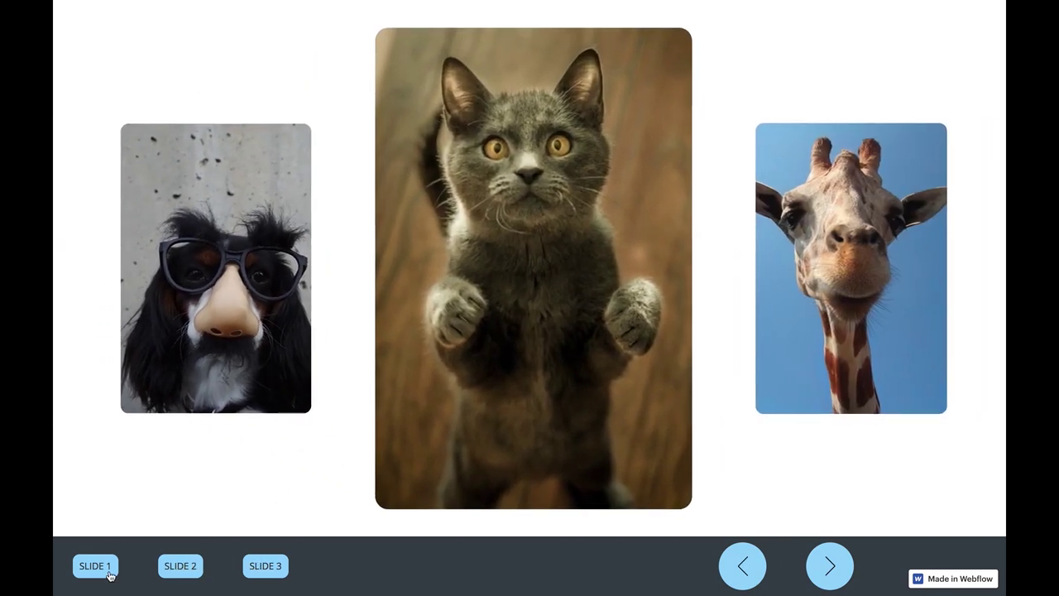
pyautogui.click(107, 571)
pyautogui.click(179, 567)
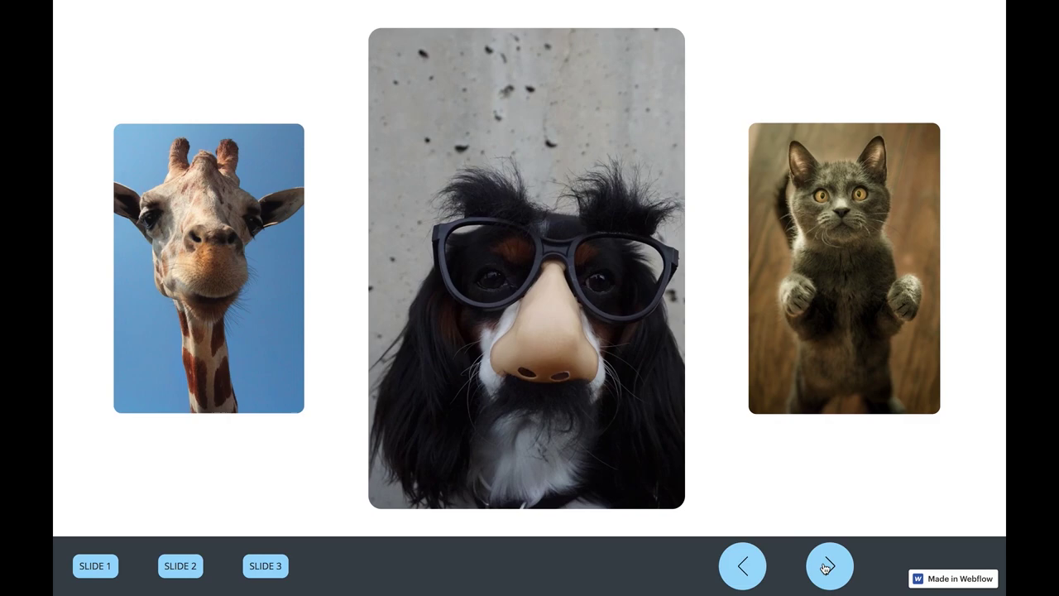
pyautogui.click(825, 567)
pyautogui.click(828, 567)
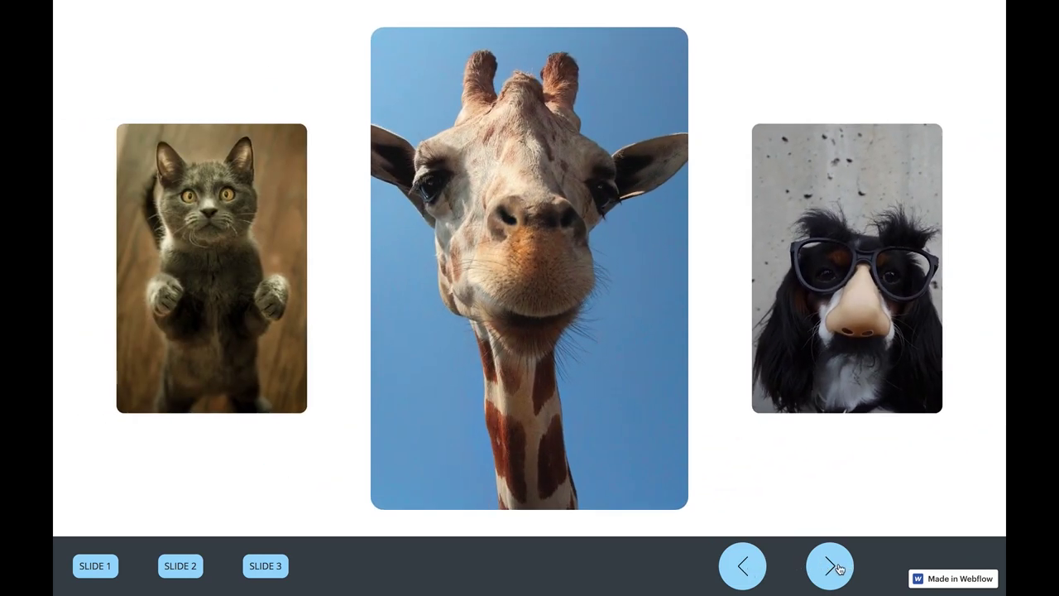
pyautogui.click(834, 566)
pyautogui.click(834, 567)
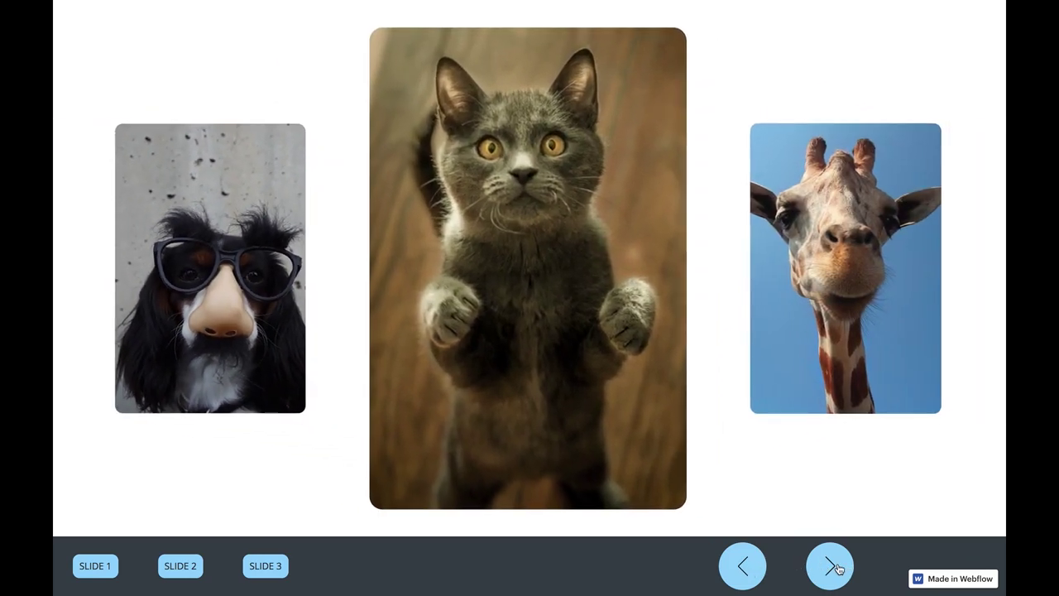
pyautogui.click(833, 567)
pyautogui.click(828, 567)
pyautogui.click(827, 568)
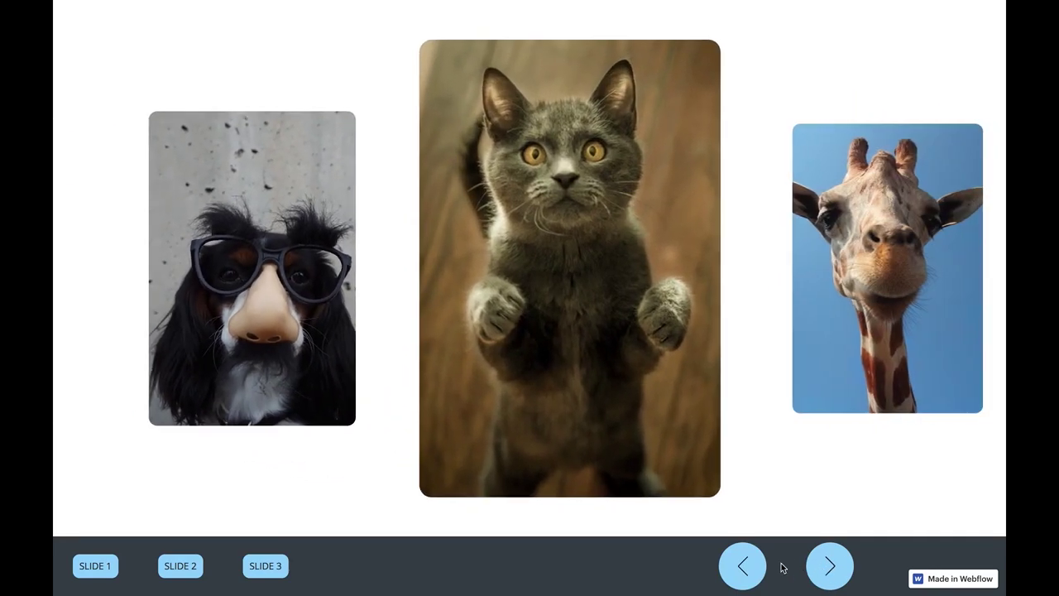
pyautogui.click(827, 568)
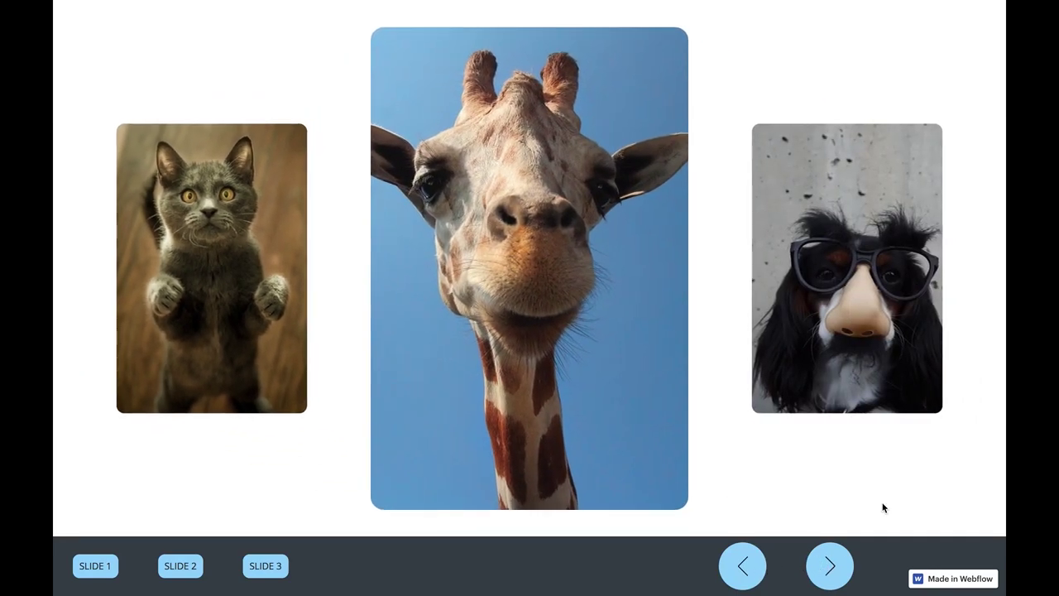